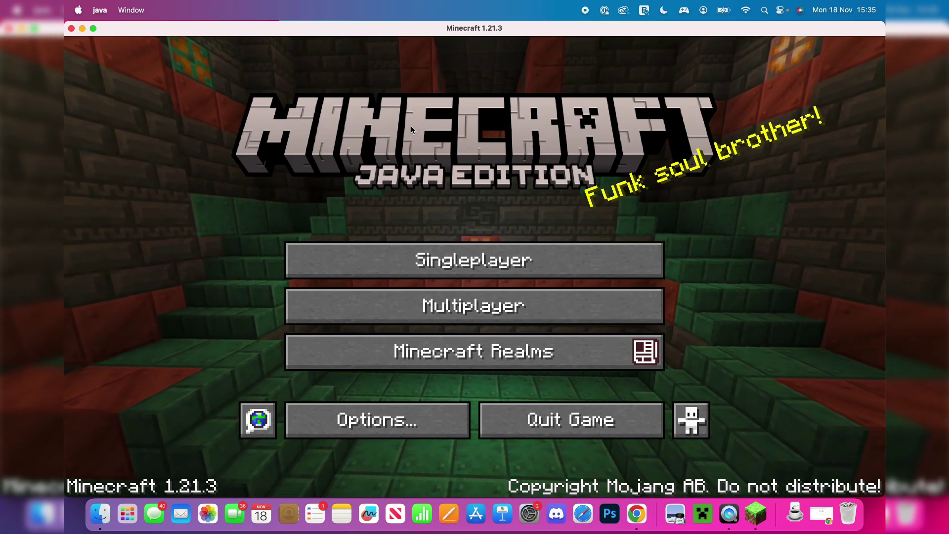
Close the Minecraft game window and switch to Chrome.
click(72, 28)
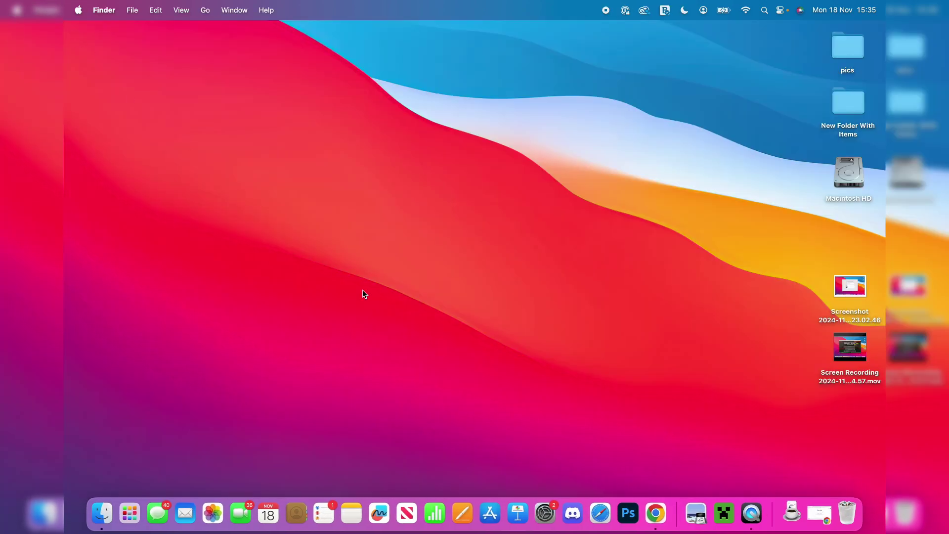
click(648, 504)
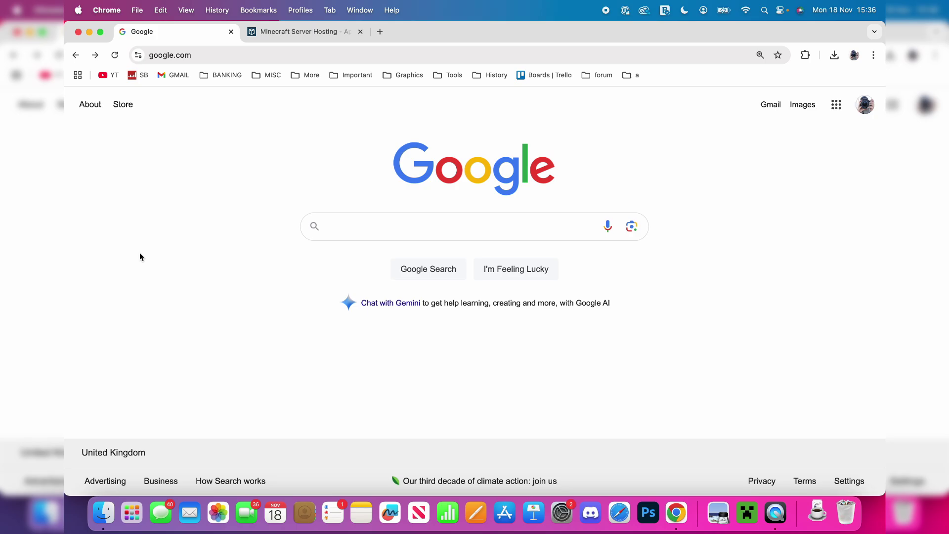
Search Google for "curseforge" and open the CurseForge website.
click(380, 229)
text(curseforge)
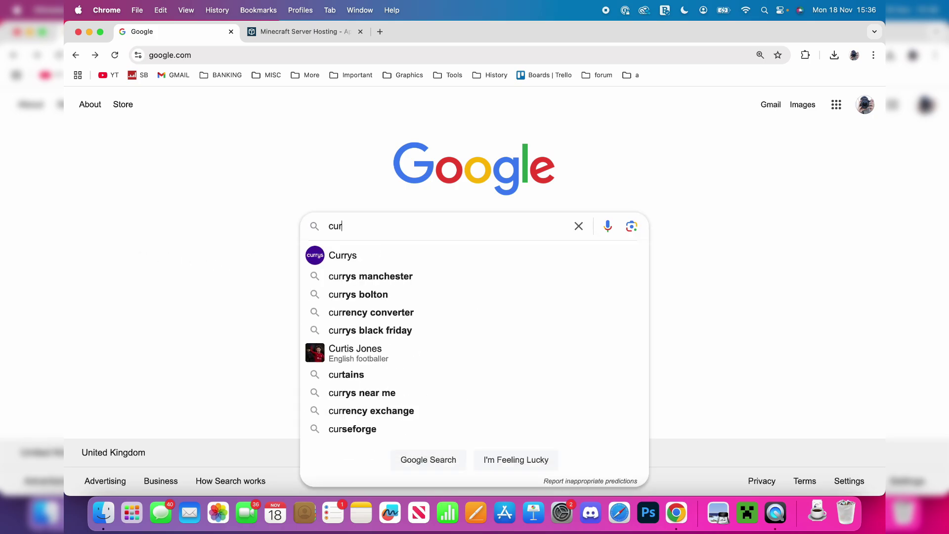
key(Return)
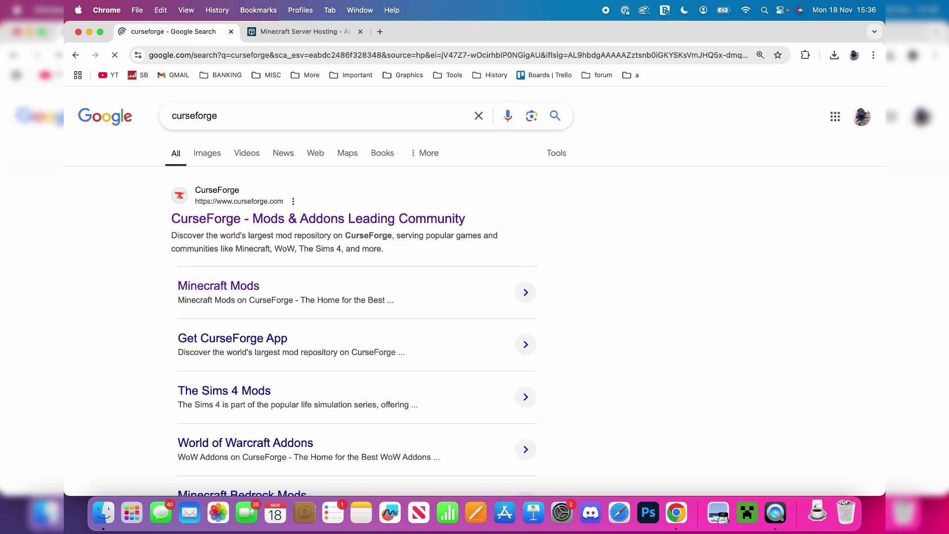
click(288, 219)
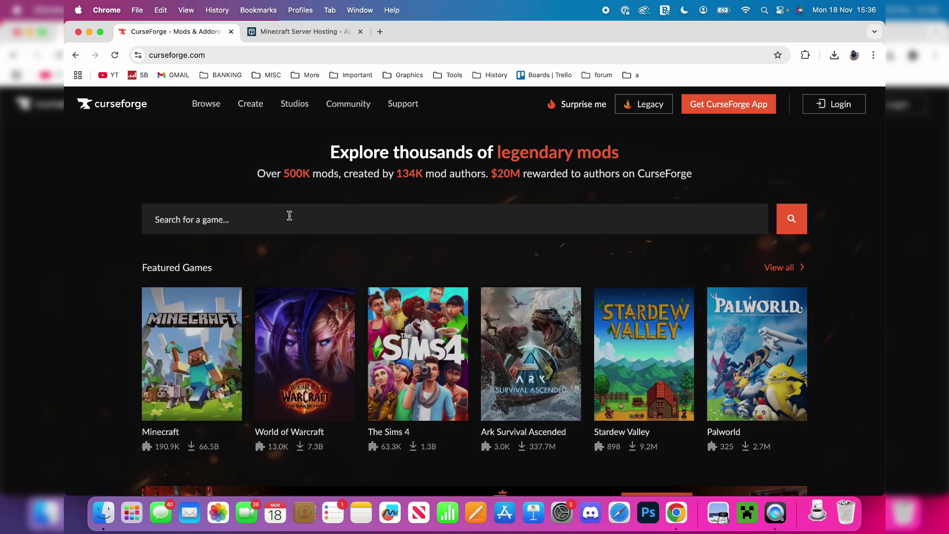
Open the Minecraft section of CurseForge and show its Mods category.
click(205, 326)
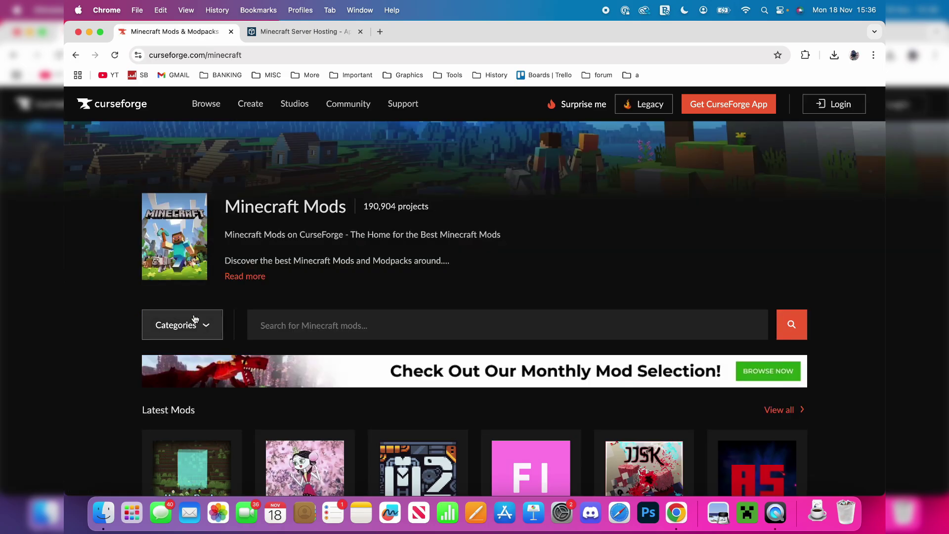
click(173, 327)
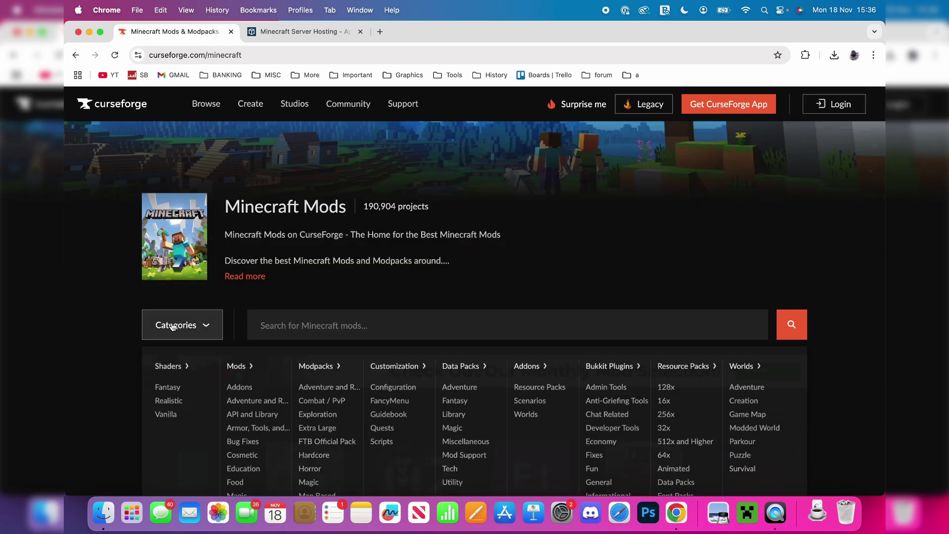
click(239, 367)
Browse the Minecraft mods list and open the Just Enough Items (JEI) project page.
scroll(457, 358, down, 5)
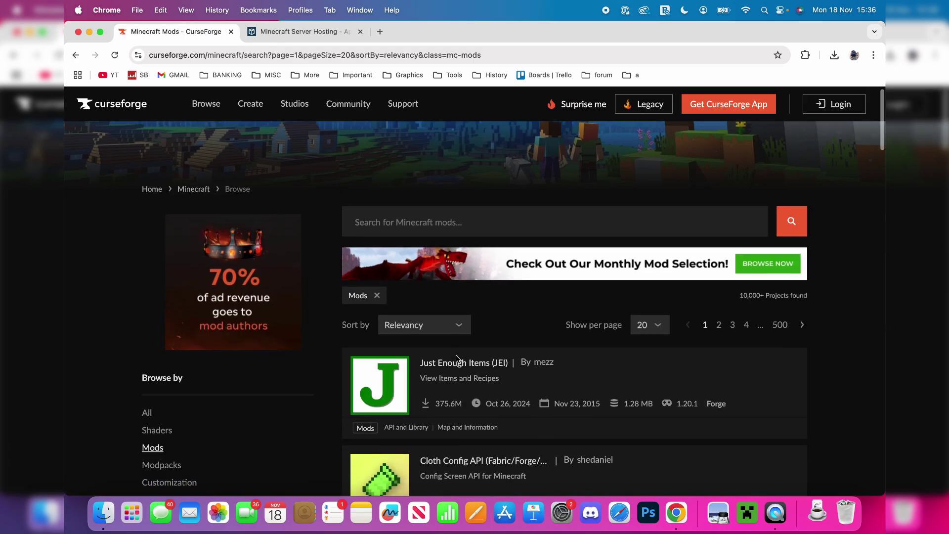
scroll(457, 359, down, 10)
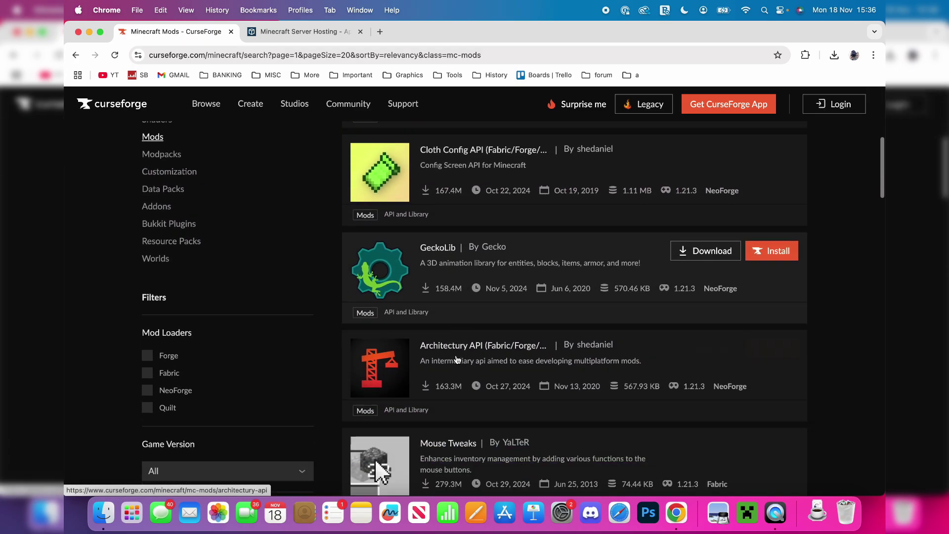
scroll(457, 361, down, 2)
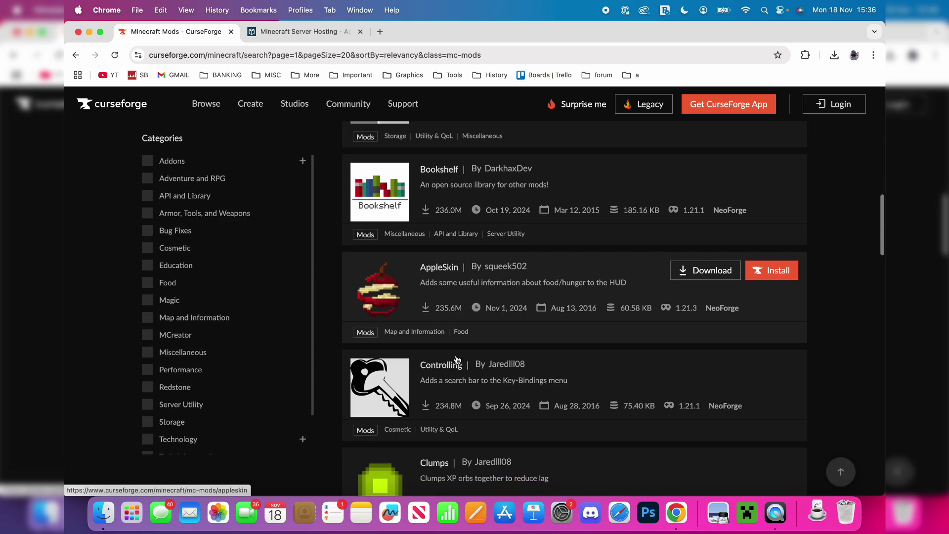
scroll(457, 361, up, 4)
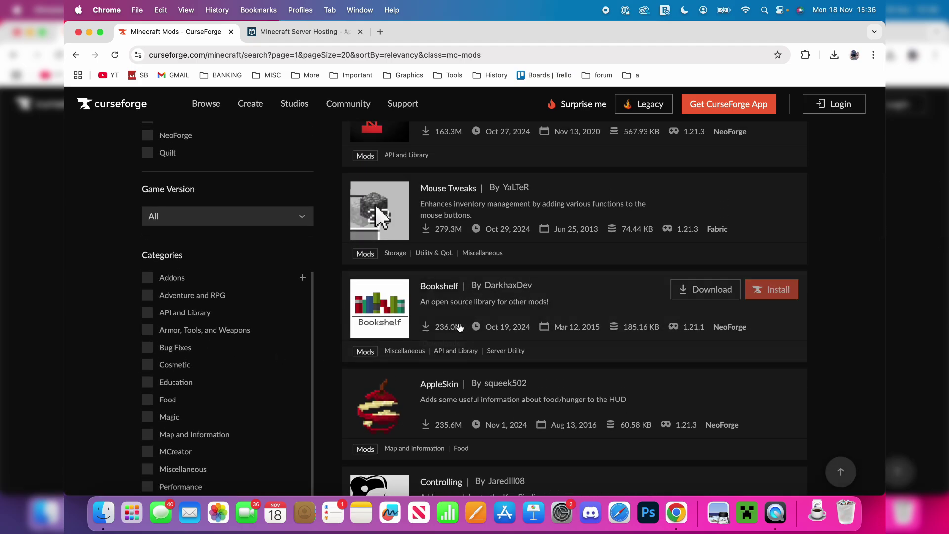
scroll(457, 322, up, 6)
scroll(458, 321, up, 3)
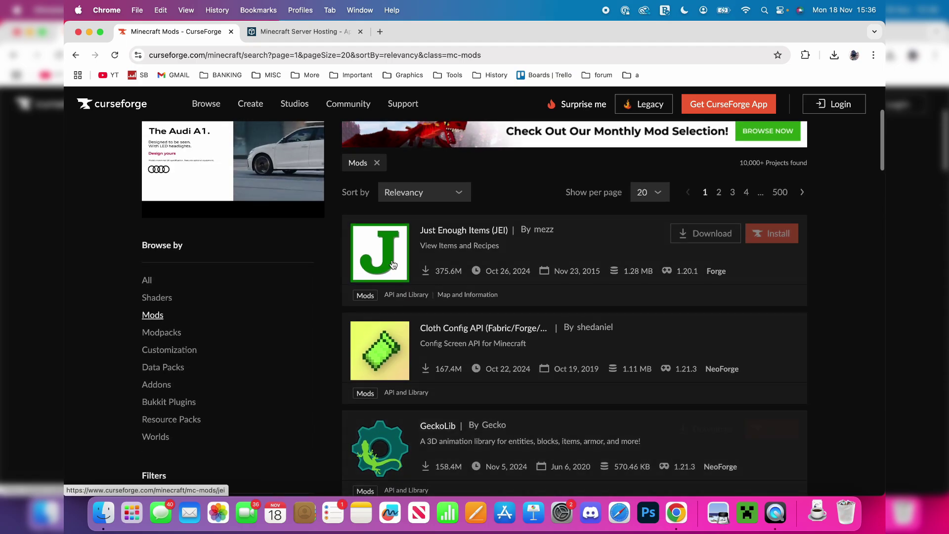
click(380, 240)
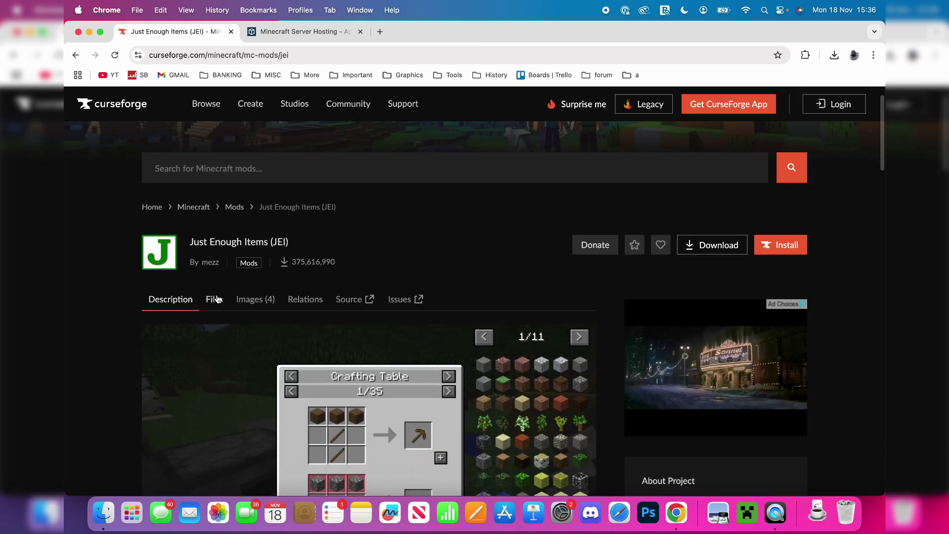
Download the 19.21.0.247 for Forge 1.21.1 file from the Just Enough Items file list.
scroll(265, 191, down, 3)
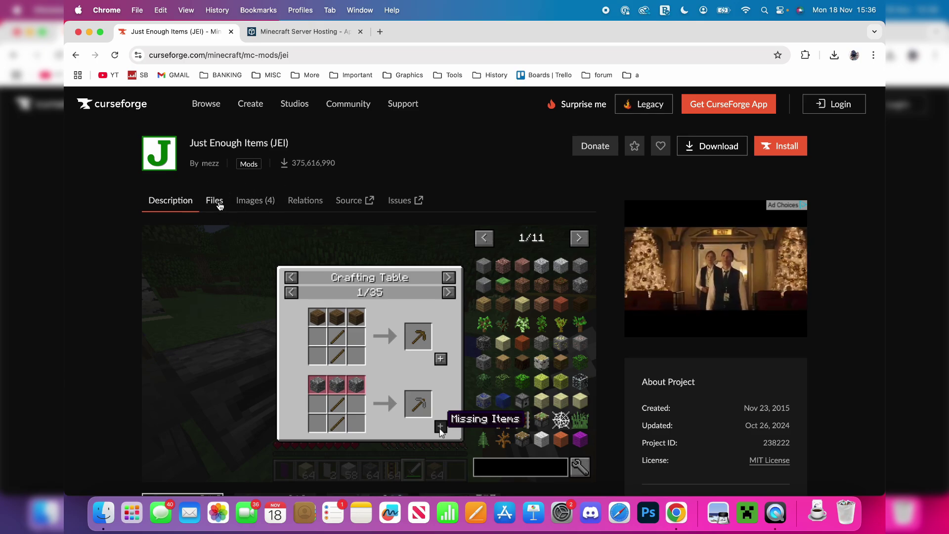
click(214, 201)
scroll(200, 232, down, 5)
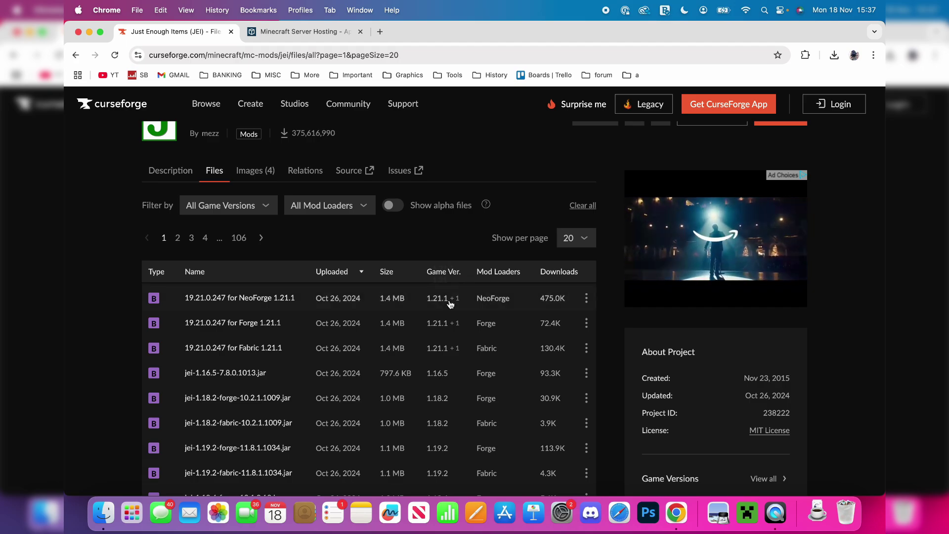
mouse_move(451, 334)
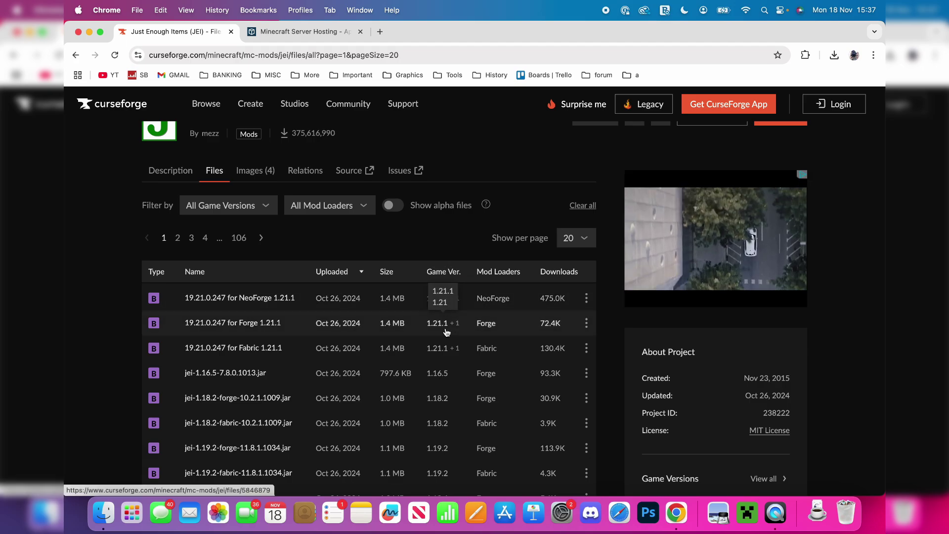
click(588, 327)
click(569, 375)
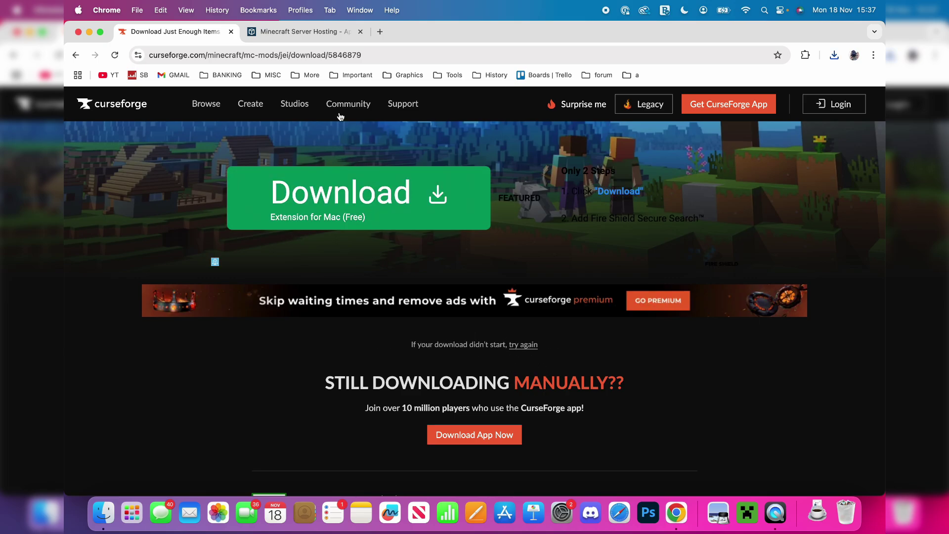
Review the features listed on the Apex Hosting Minecraft server hosting page.
click(313, 32)
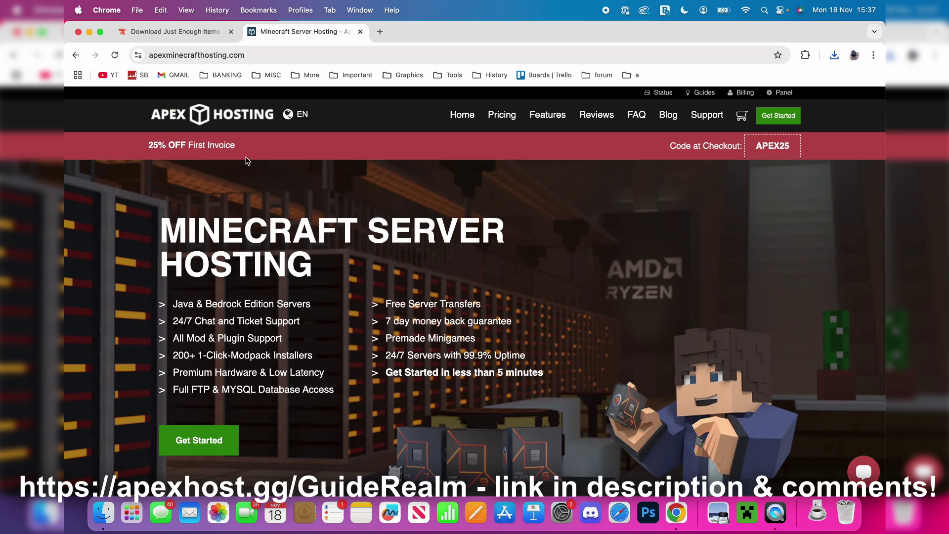
scroll(247, 160, down, 8)
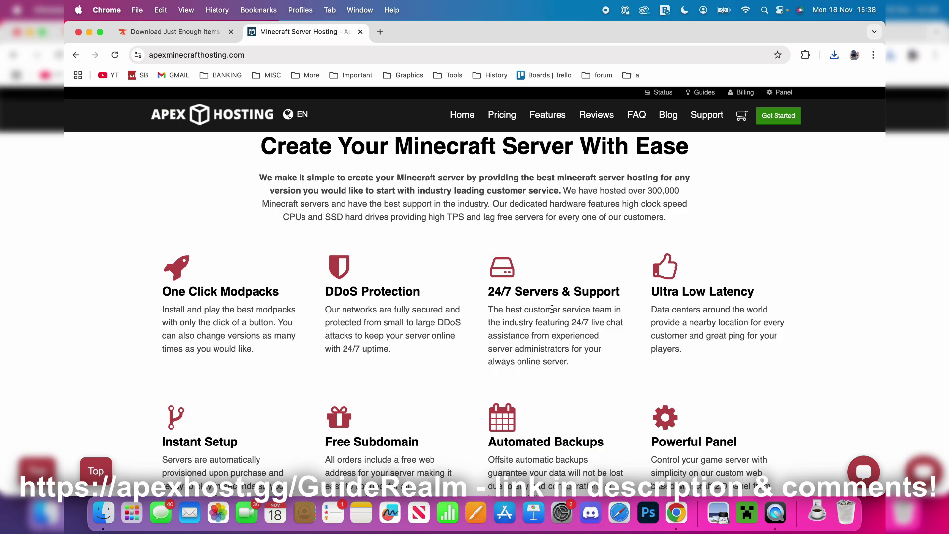
scroll(528, 287, down, 1)
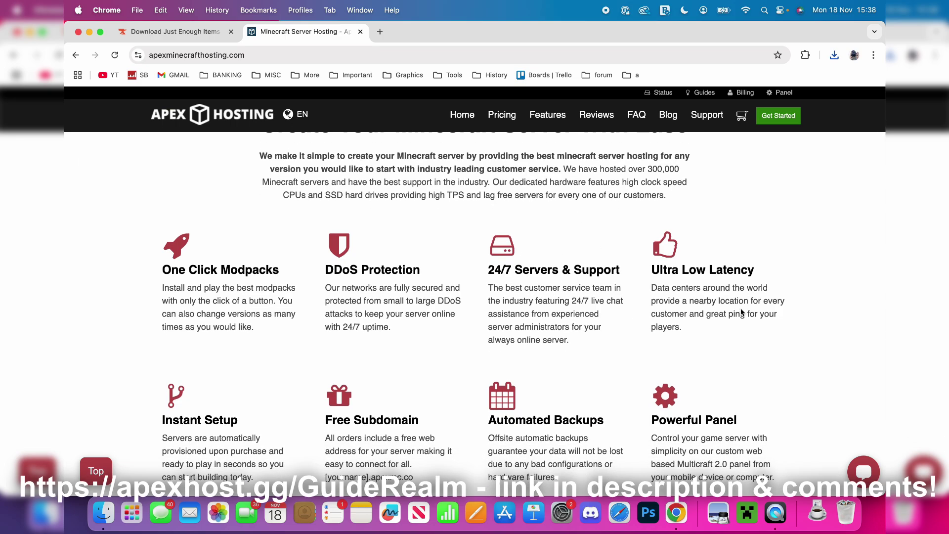
scroll(438, 309, up, 10)
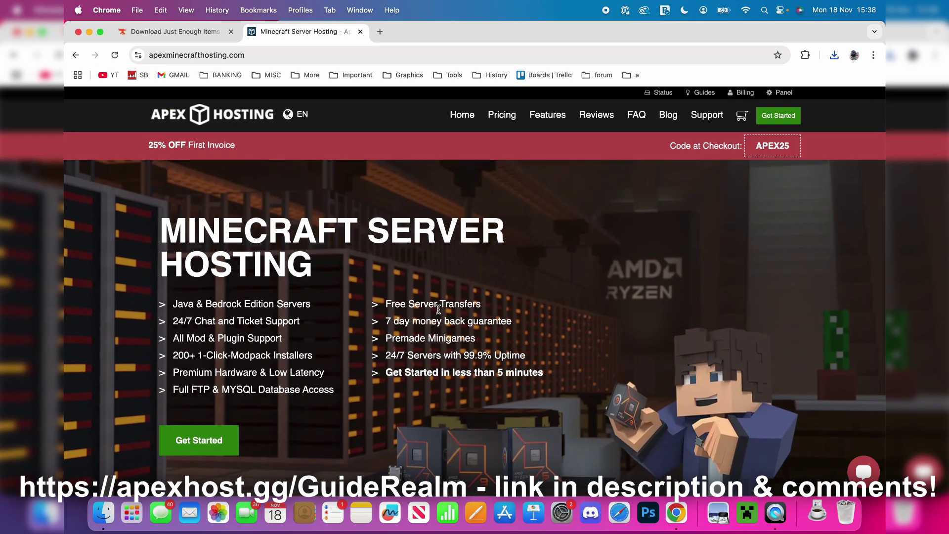
Return to the CurseForge page, load google.com in its place and search for "minecraft forge".
click(203, 31)
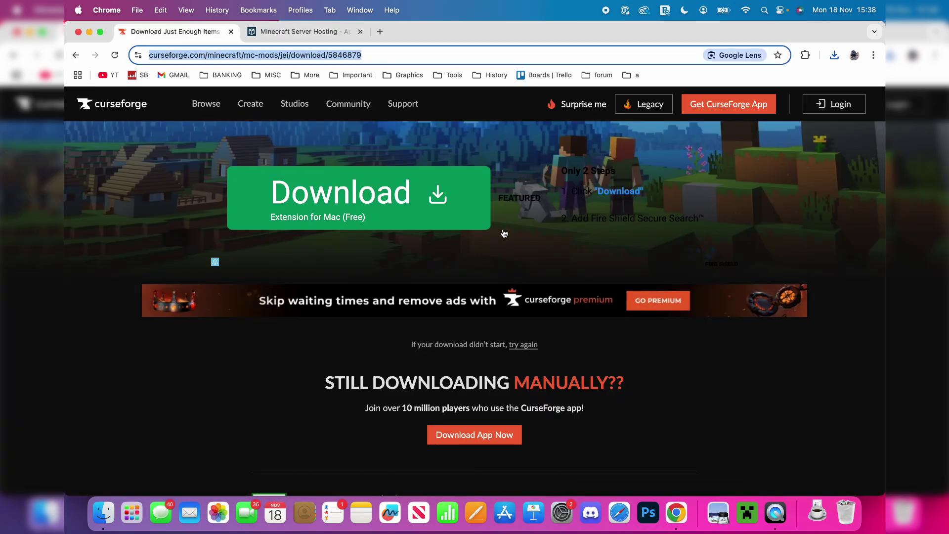
text(google.com)
key(Return)
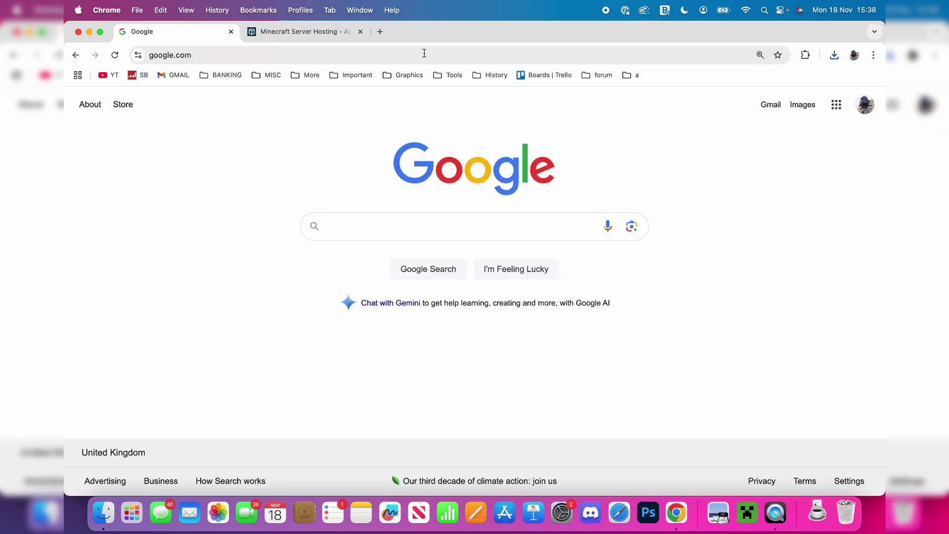
text(minecraft for)
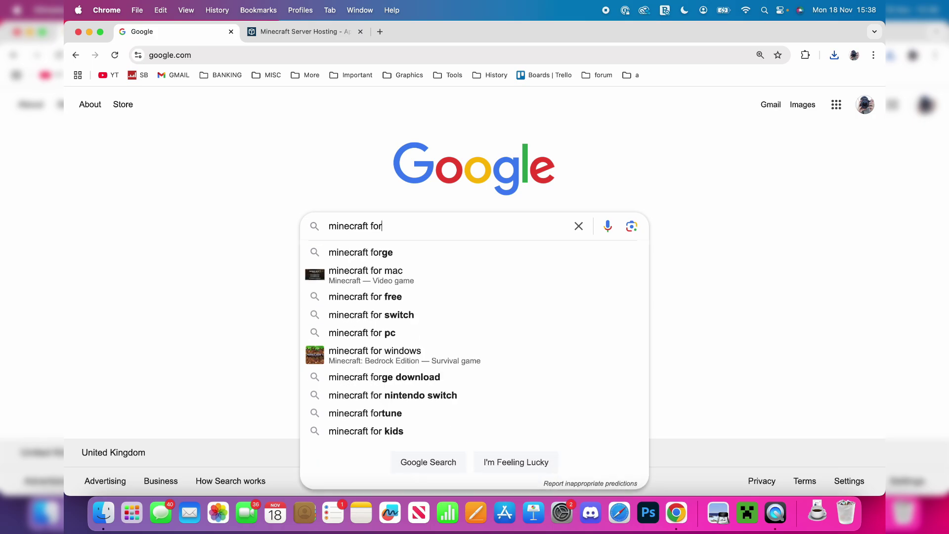
text(ge)
key(Return)
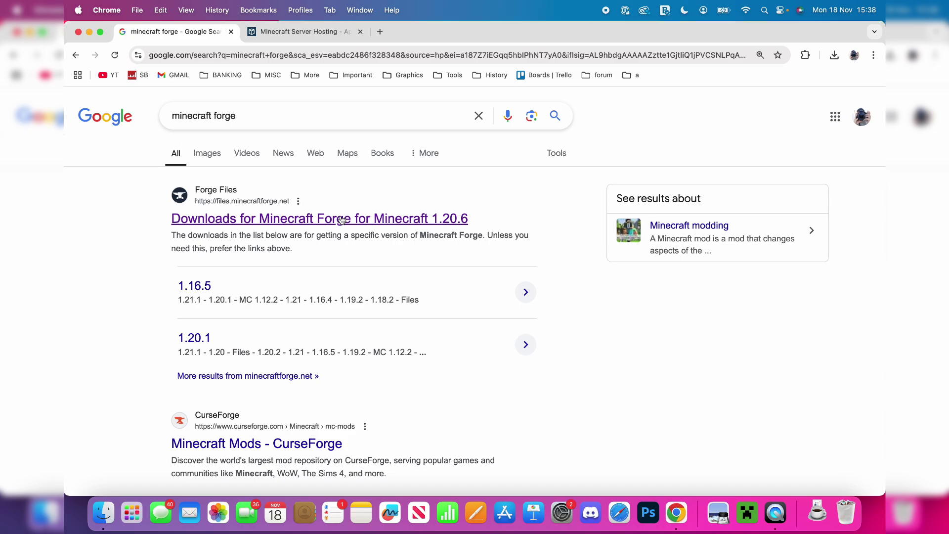
Open the Minecraft Forge downloads page, accepting its privacy notice, and download the forge-1.21.1-52.0.28 installer.
click(340, 219)
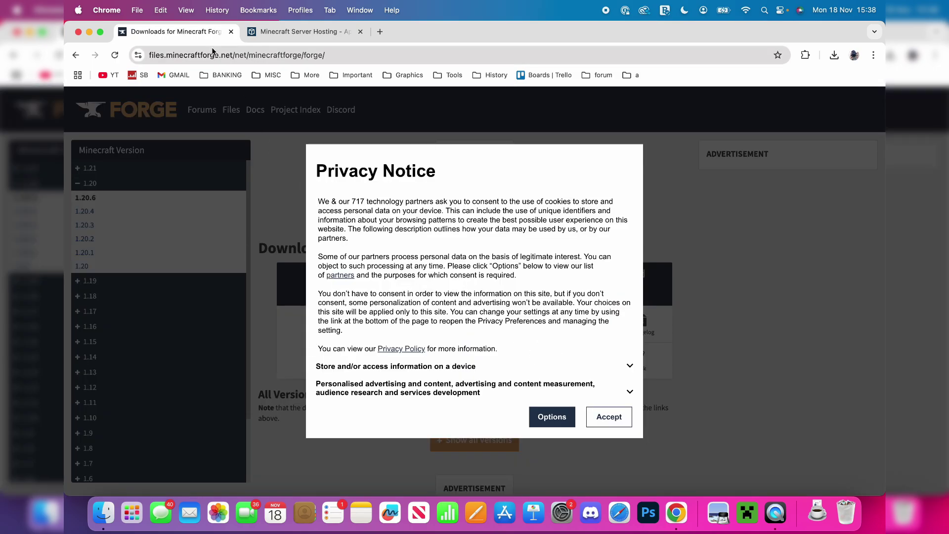
click(612, 419)
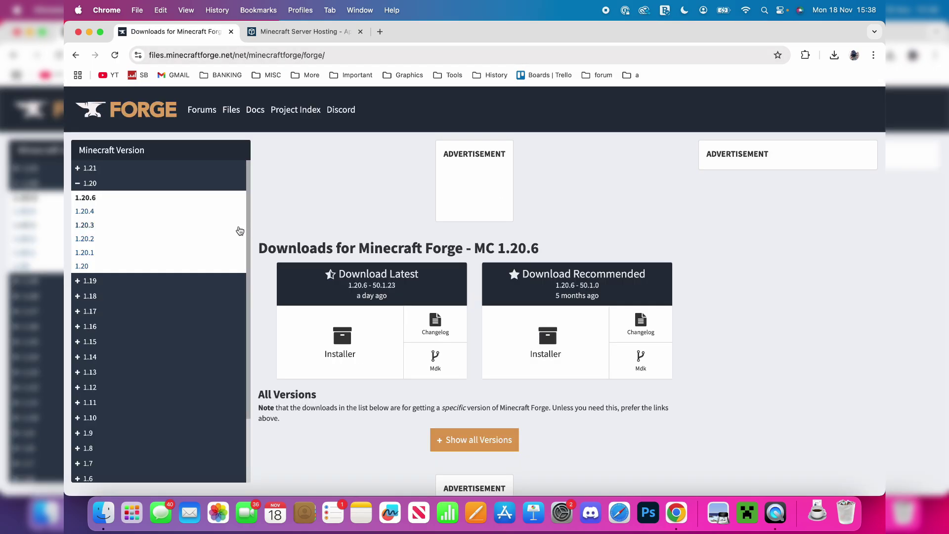
click(186, 170)
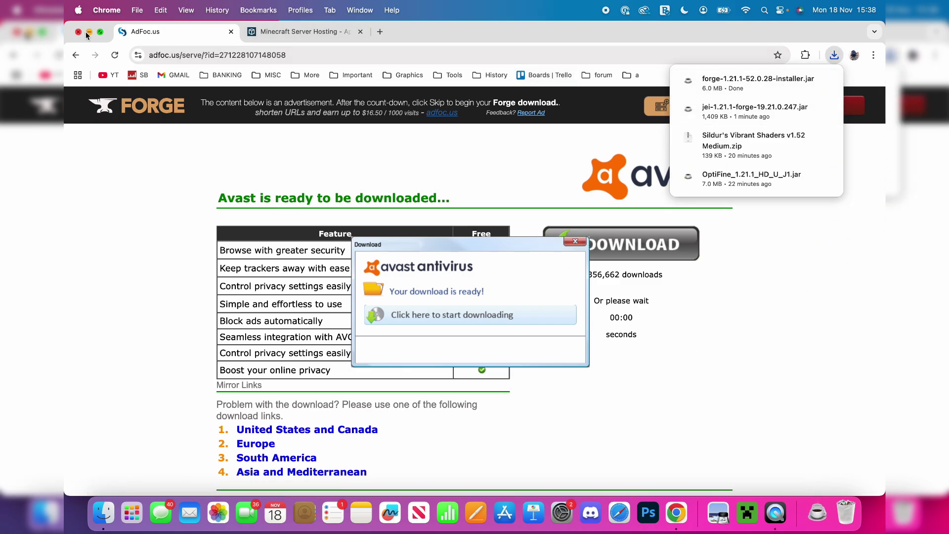
Close the AdFoc.us page and minimise the Chrome window.
click(231, 31)
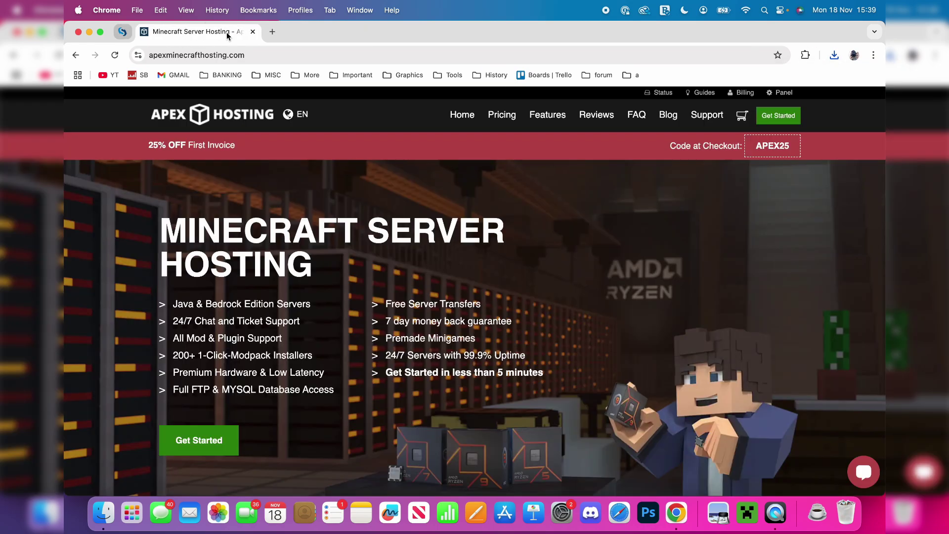
click(89, 31)
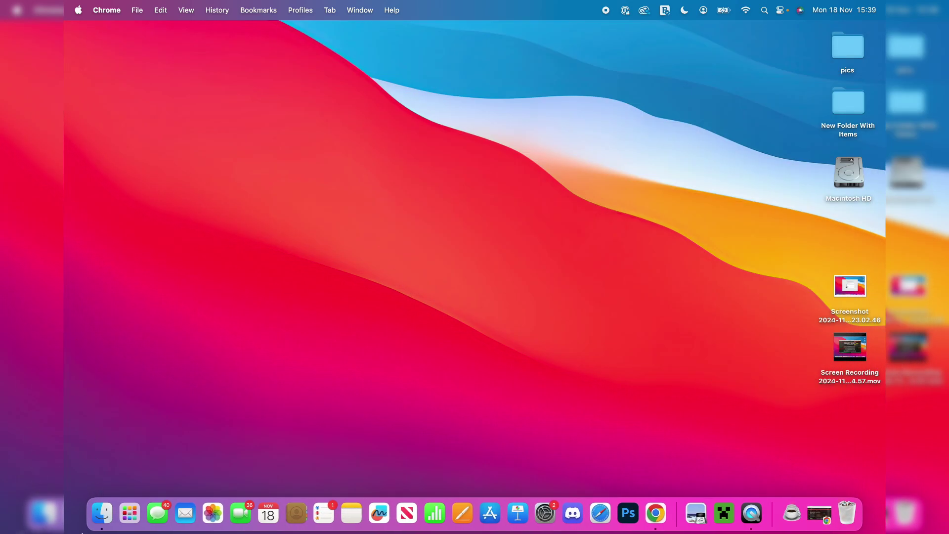
Open the Downloads folder in Finder and move its window nearer the middle of the desktop.
right_click(102, 513)
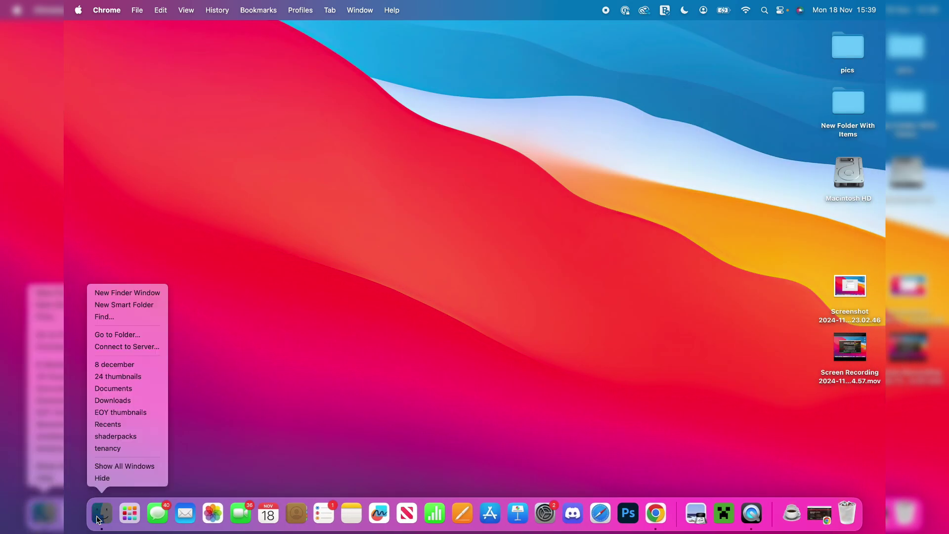
click(126, 402)
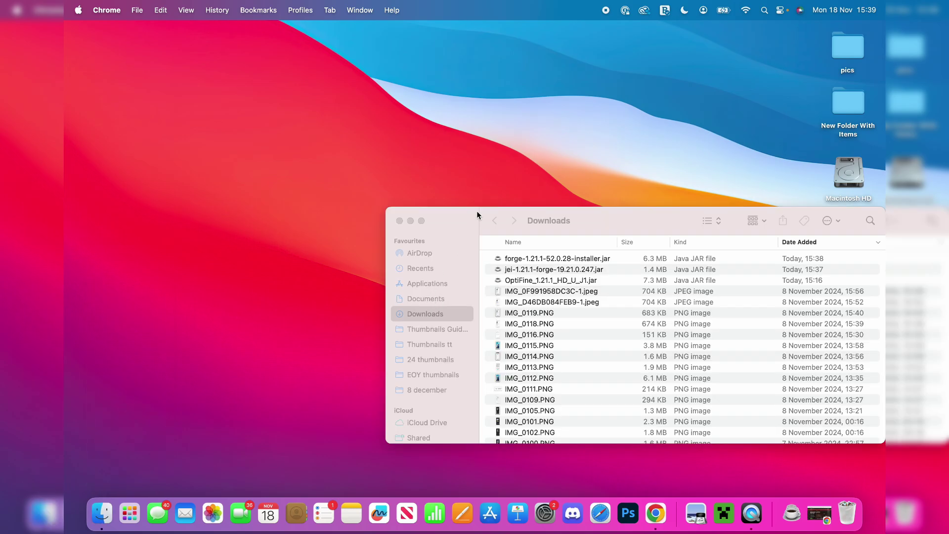
drag(464, 214, 321, 217)
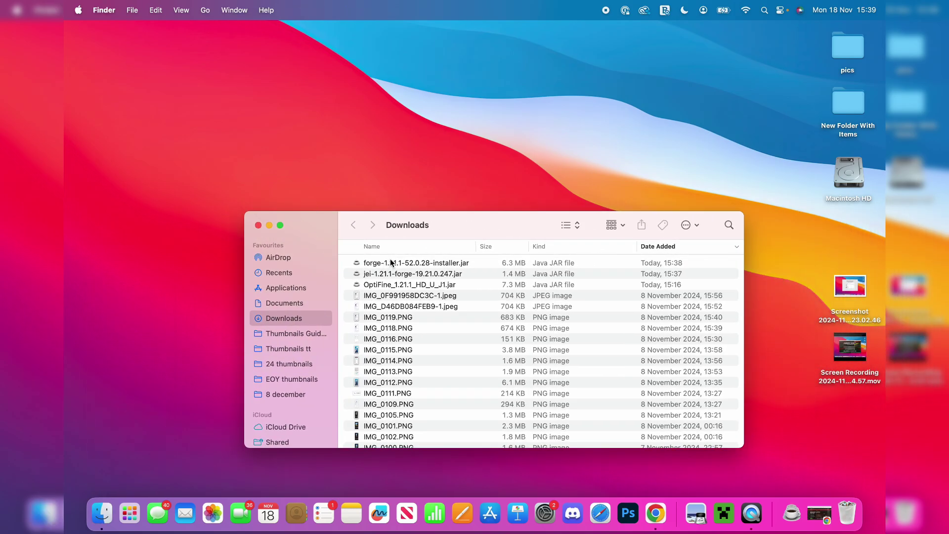
Try to open forge-1.21.1-52.0.28-installer.jar from the Downloads folder and dismiss the resulting alert.
click(390, 261)
double_click(419, 263)
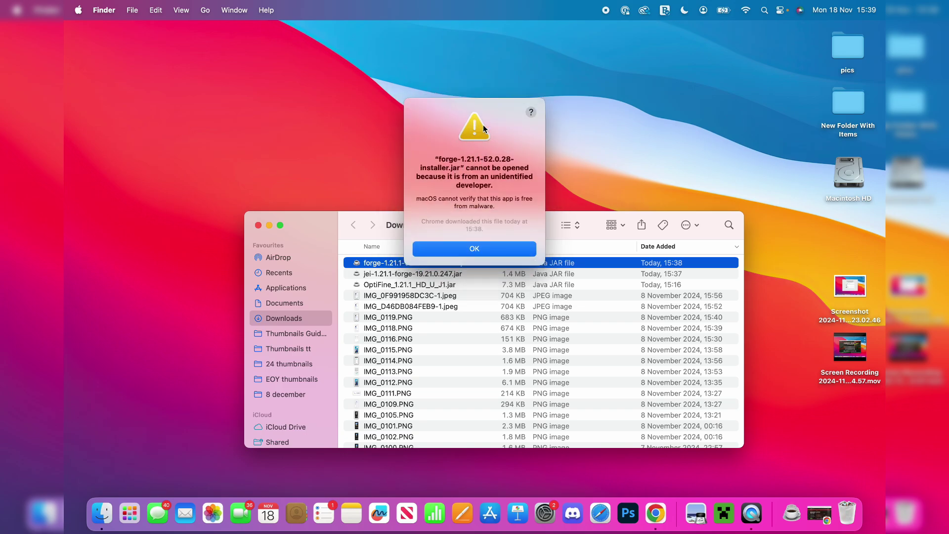
click(488, 249)
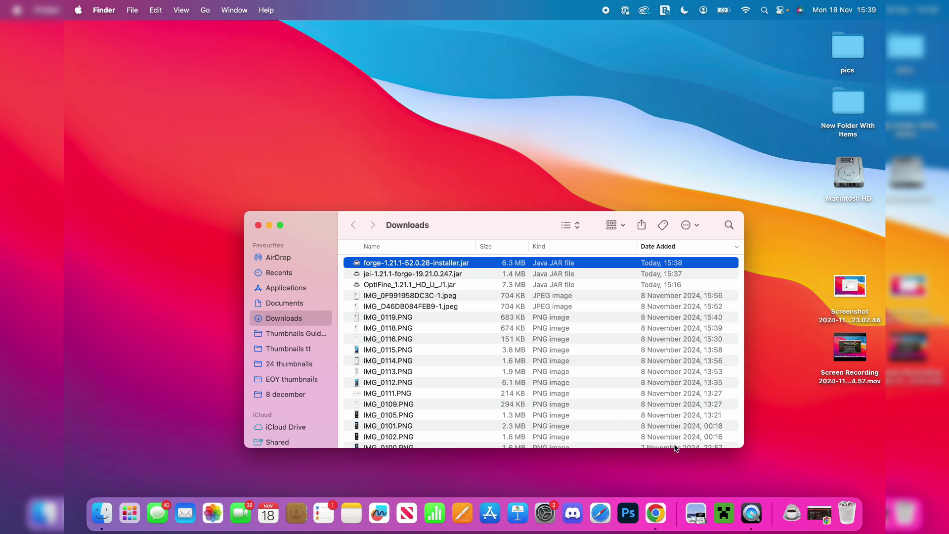
Visit java.com in Chrome, declining its cookies, and minimise the browser window again.
click(656, 514)
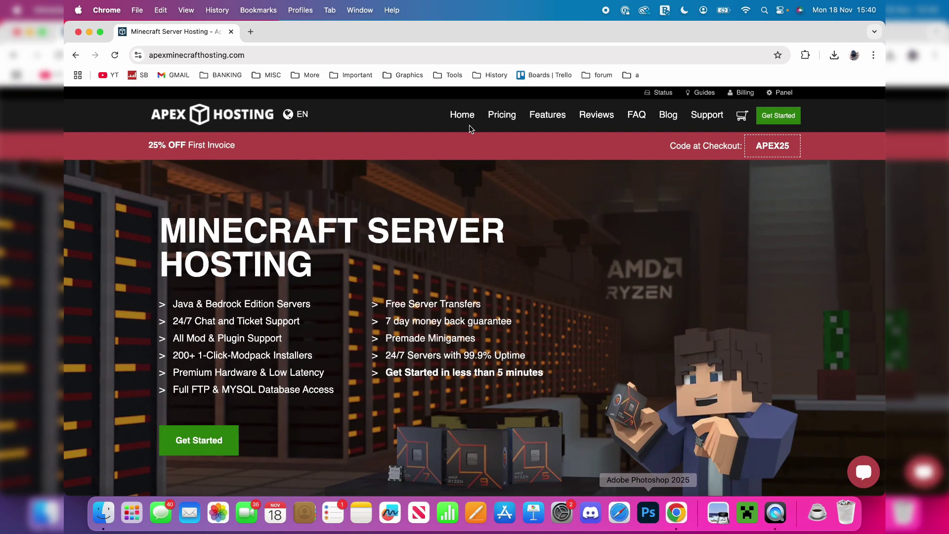
click(441, 55)
text(java.com)
key(Return)
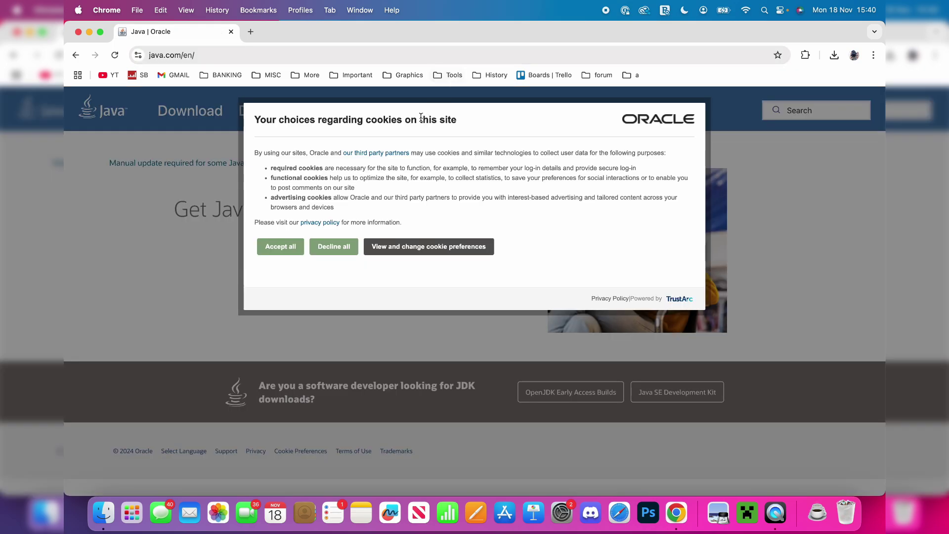
click(339, 253)
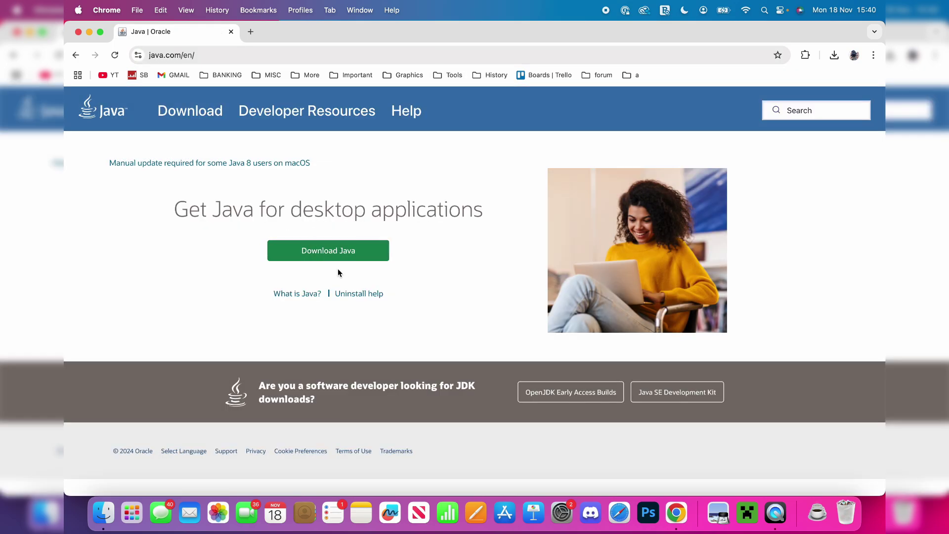
click(89, 31)
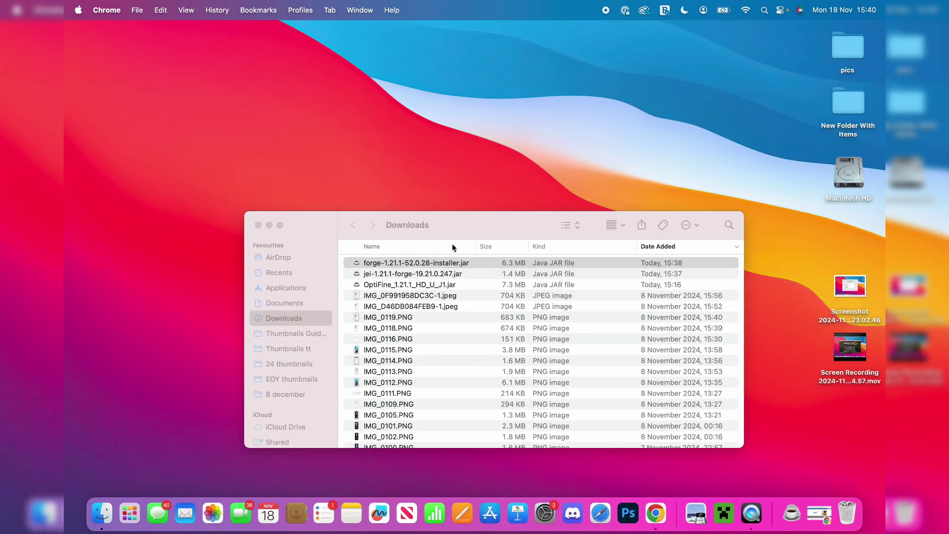
Allow the blocked forge-1.21.1-52.0.28-installer.jar to open anyway through Privacy & Security in System Settings.
click(545, 513)
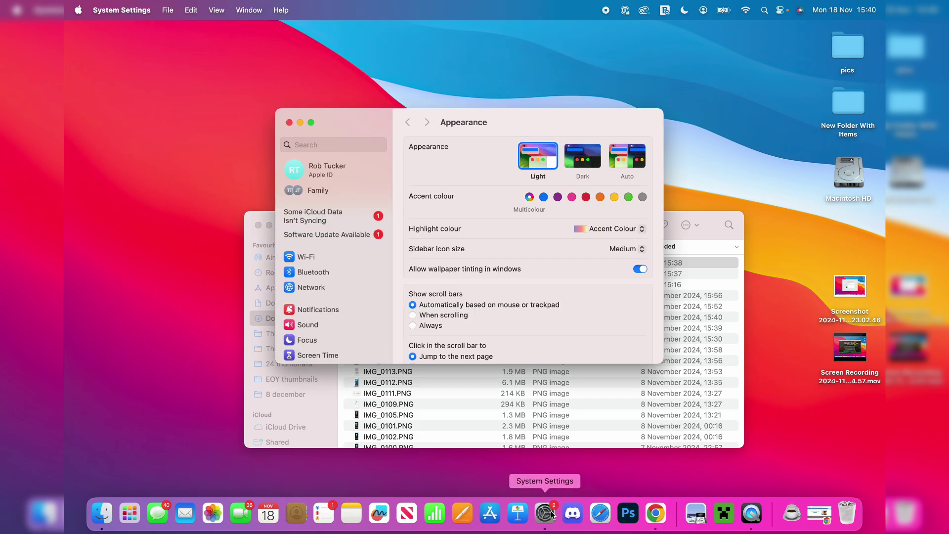
scroll(326, 296, down, 5)
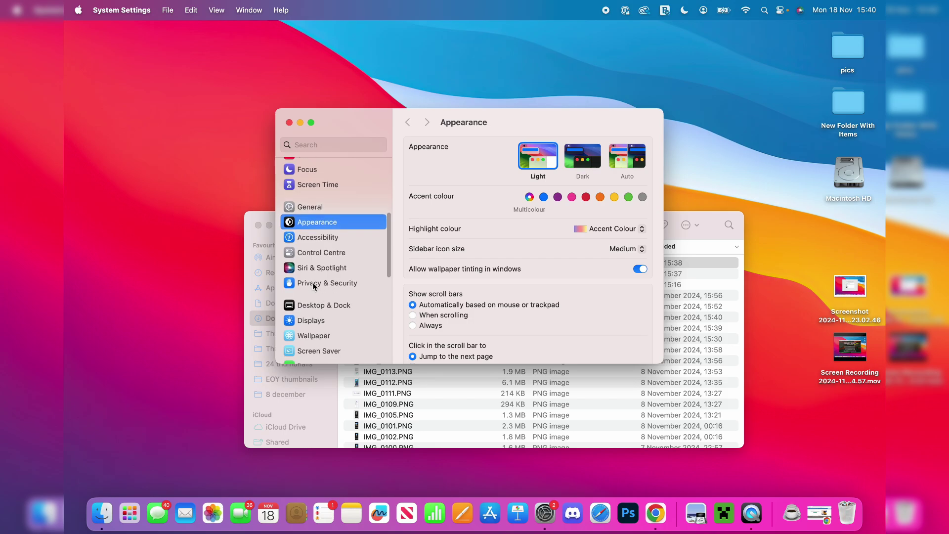
click(295, 284)
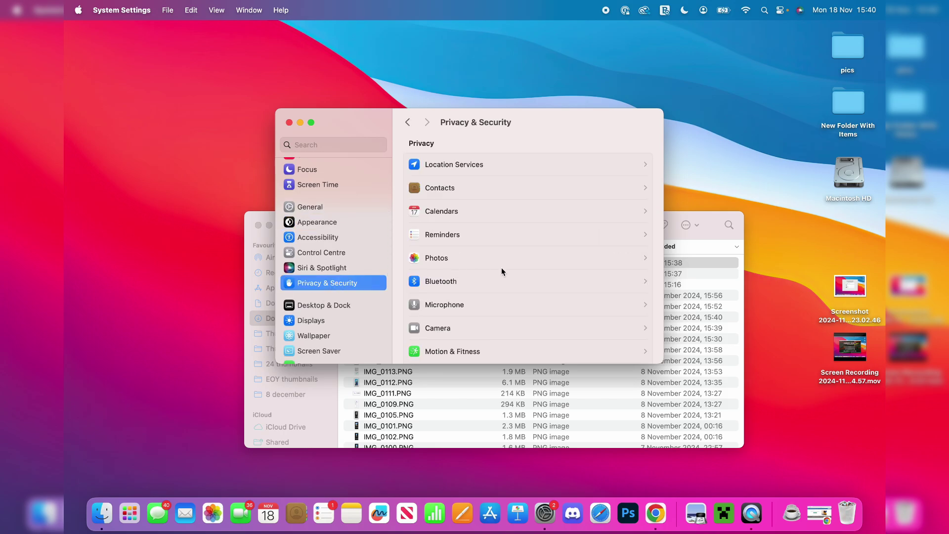
scroll(502, 268, down, 10)
scroll(502, 268, down, 3)
scroll(501, 268, up, 4)
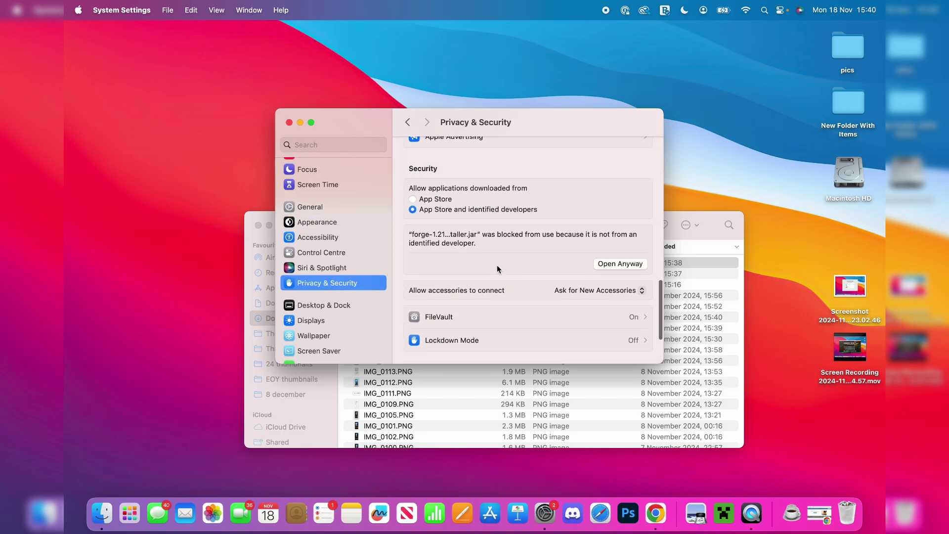
click(616, 264)
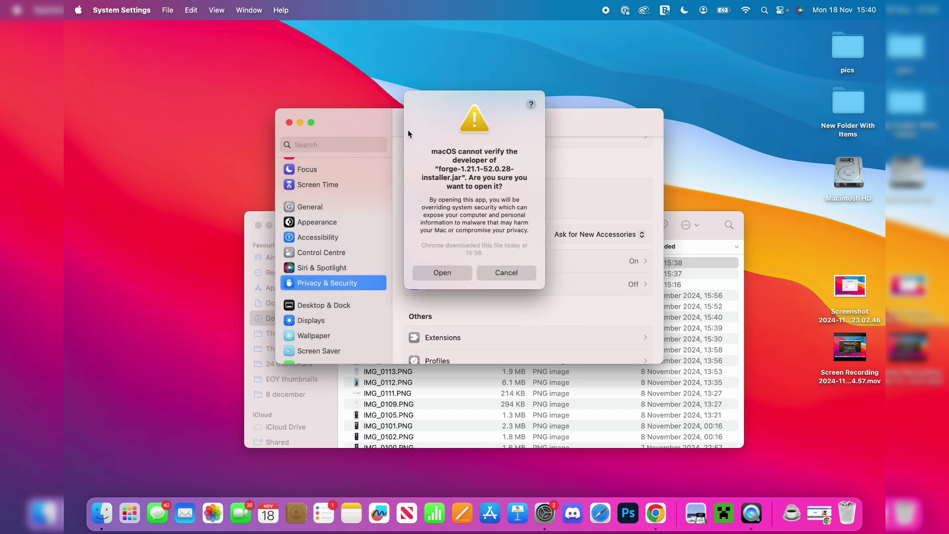
click(458, 273)
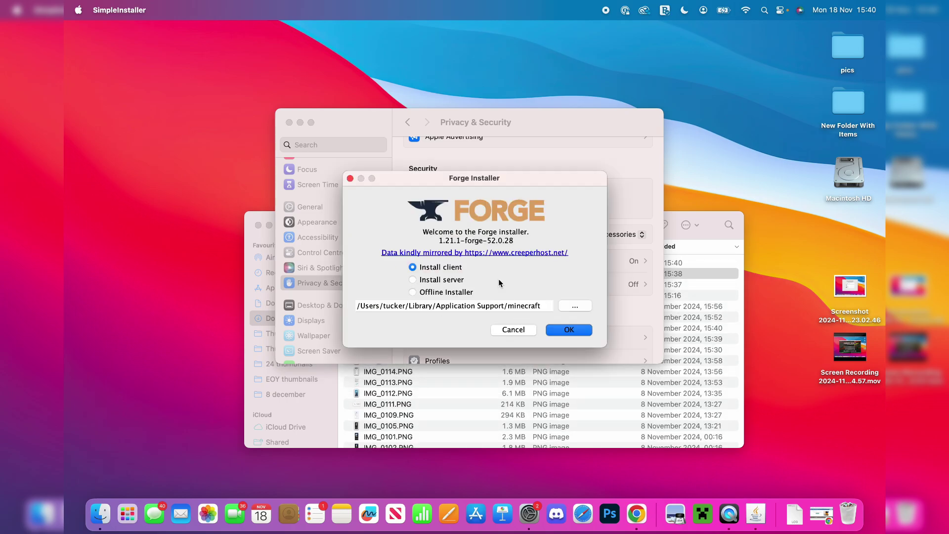
Install the Forge 1.21.1-forge-52.0.28 client in the default minecraft folder and close the System Settings window.
click(569, 330)
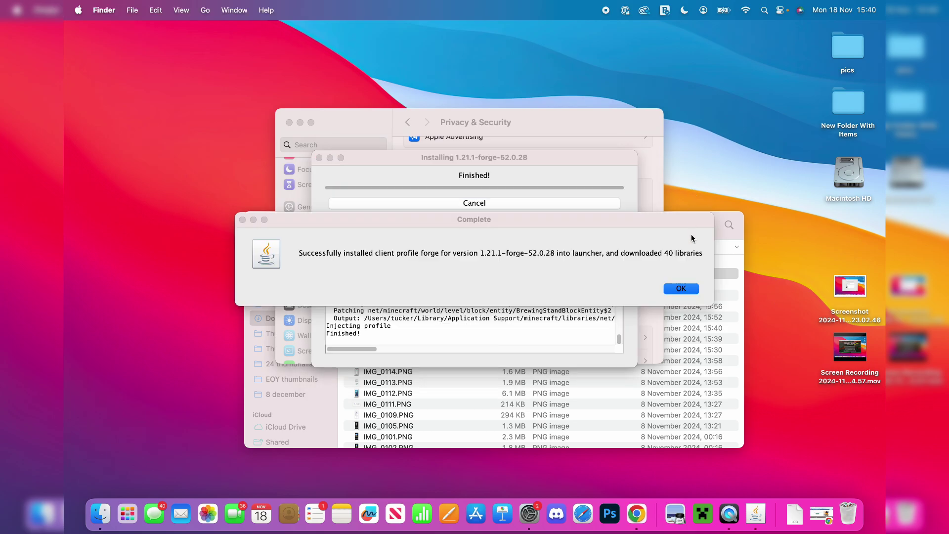
click(681, 286)
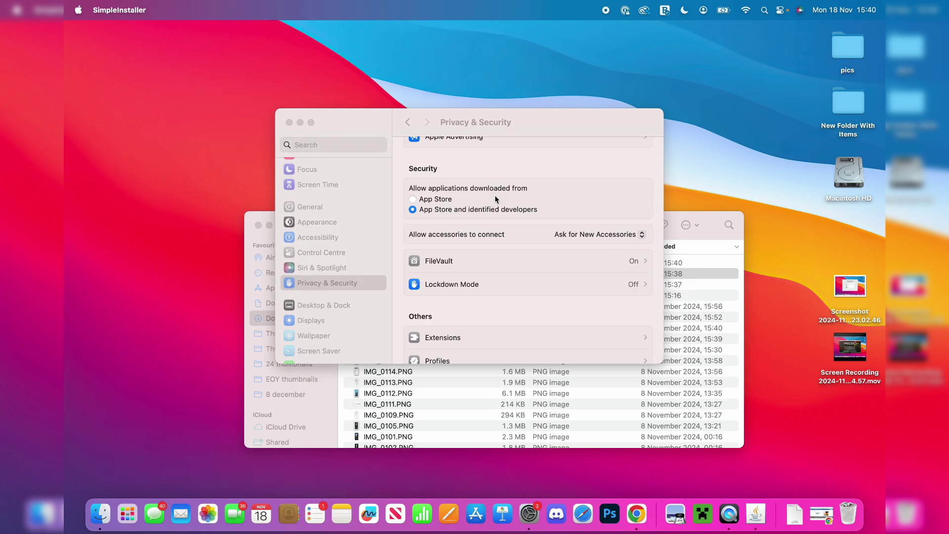
click(290, 122)
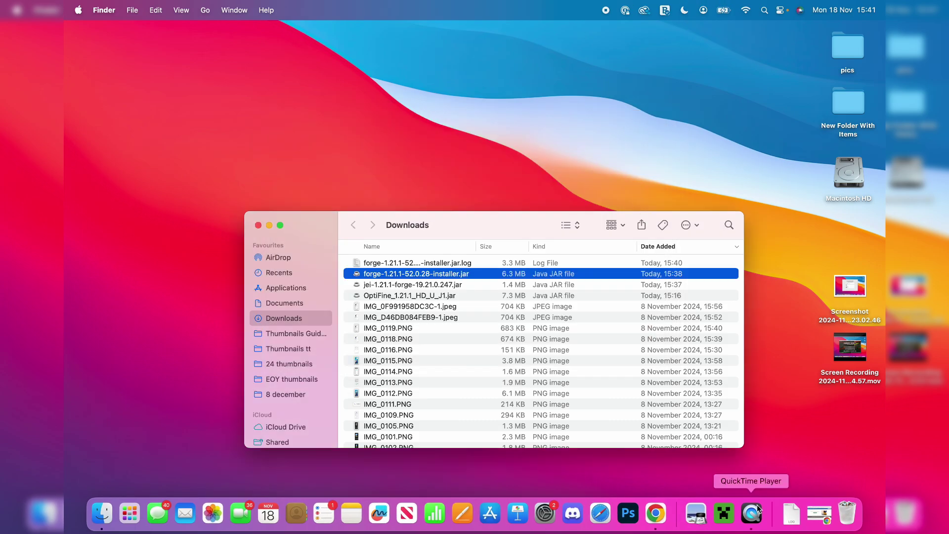
Switch to Minecraft Launcher, open the forge installation's game folder and go into its mods folder.
click(724, 513)
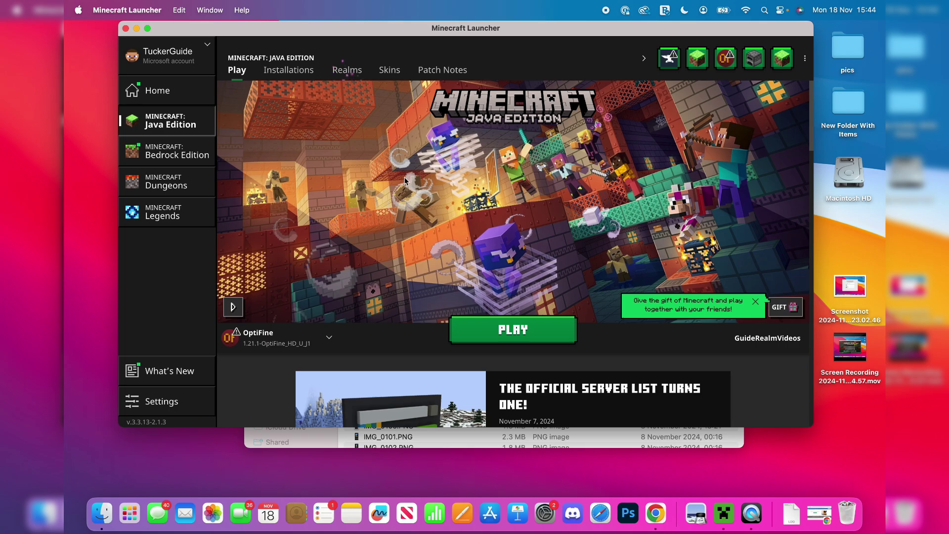
click(287, 68)
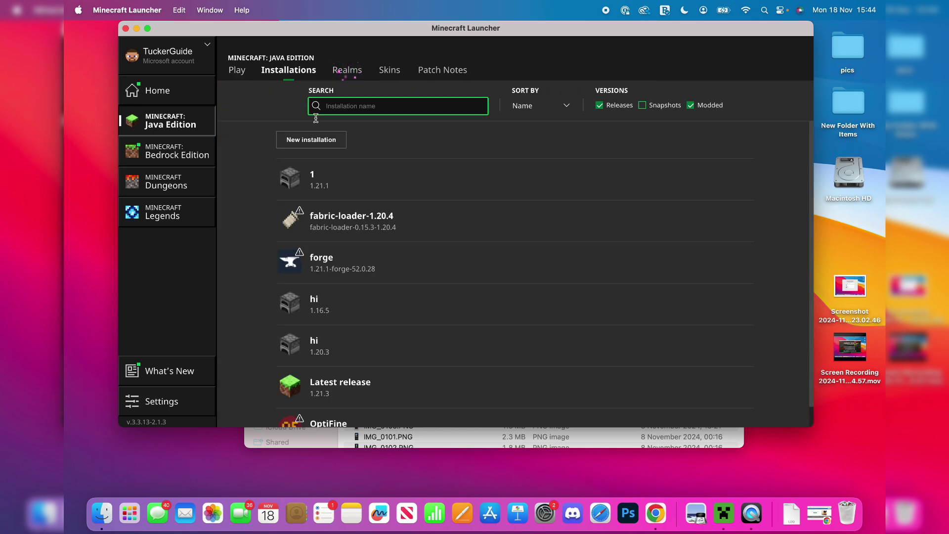
scroll(371, 297, down, 1)
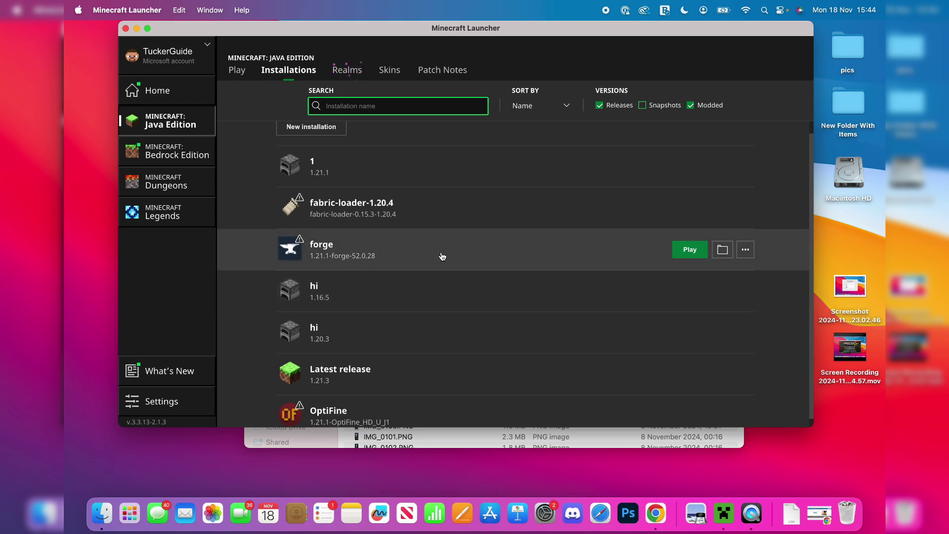
click(721, 259)
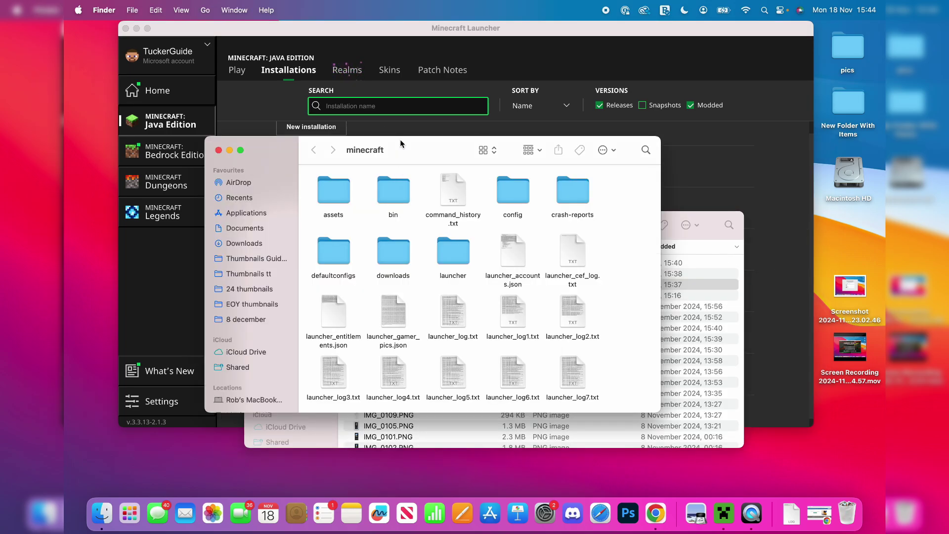
scroll(402, 216, down, 10)
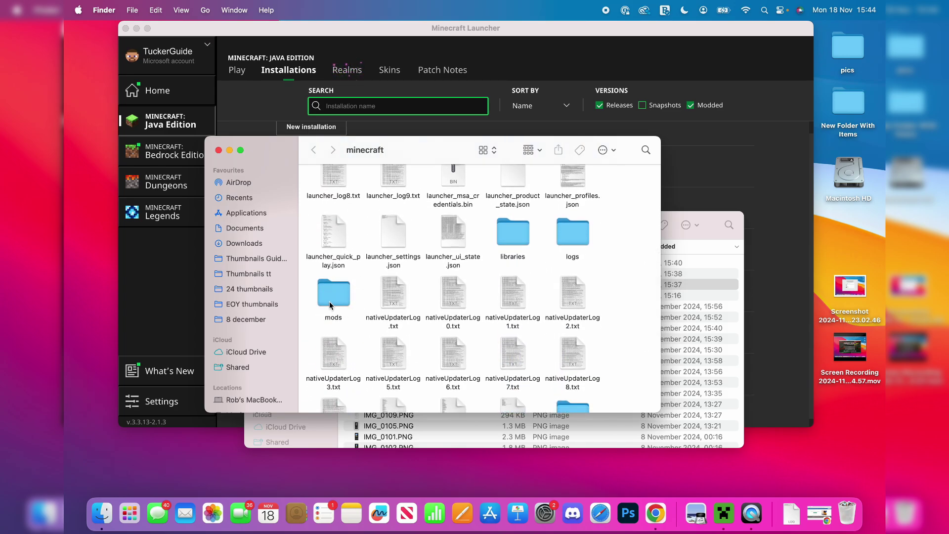
double_click(330, 297)
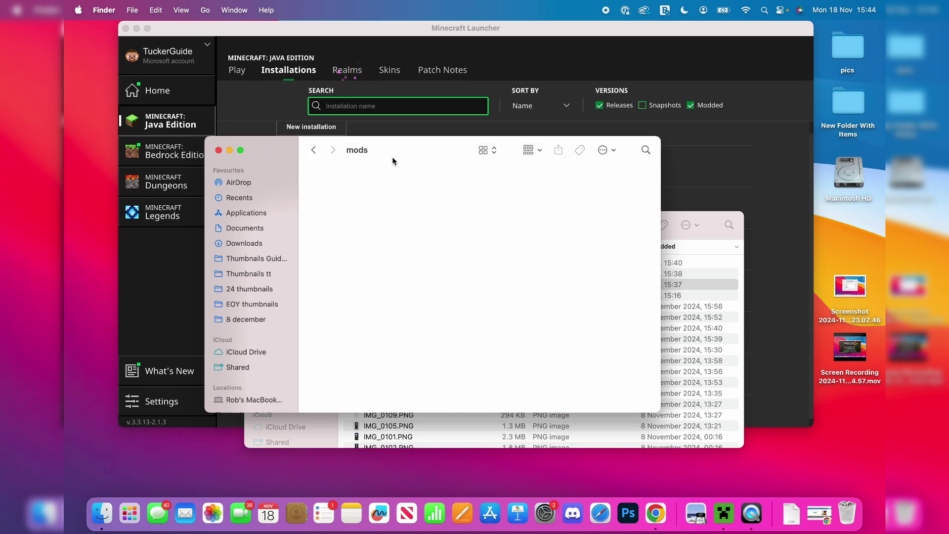
Arrange the mods and Downloads windows and move jei-1.21.1-forge-19.21.0.247.jar from Downloads into the mods folder.
drag(385, 158, 242, 137)
drag(533, 218, 540, 222)
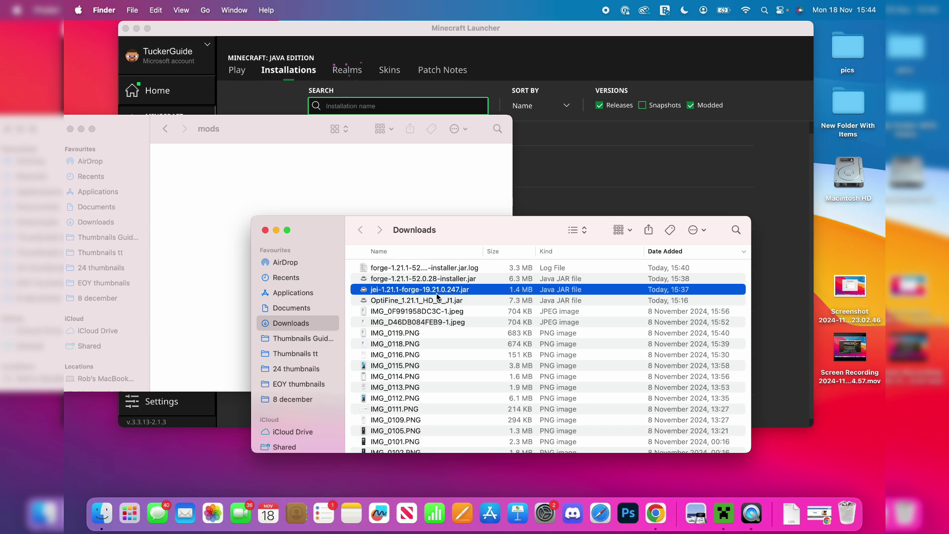
drag(437, 295, 390, 194)
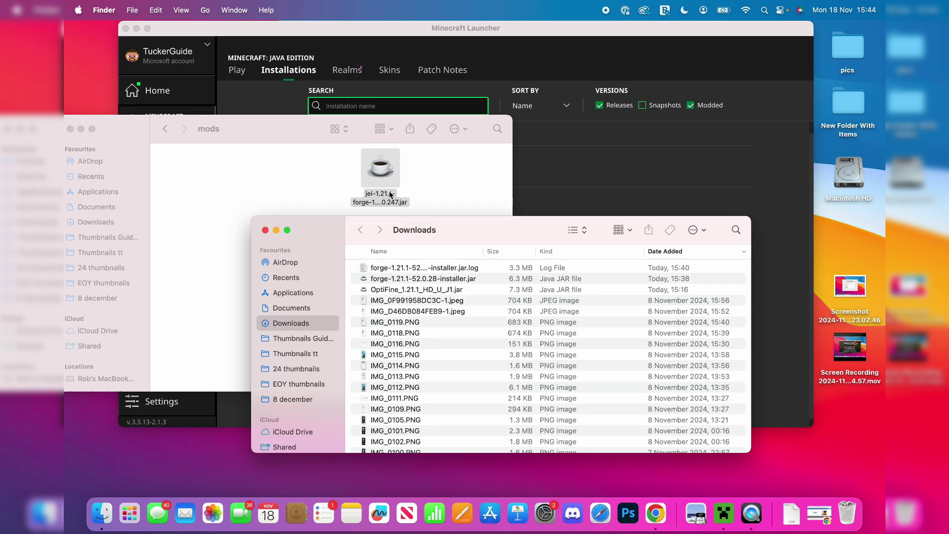
Return to Minecraft Launcher and start Java Edition with the forge 1.21.1-forge-52.0.28 installation.
click(398, 30)
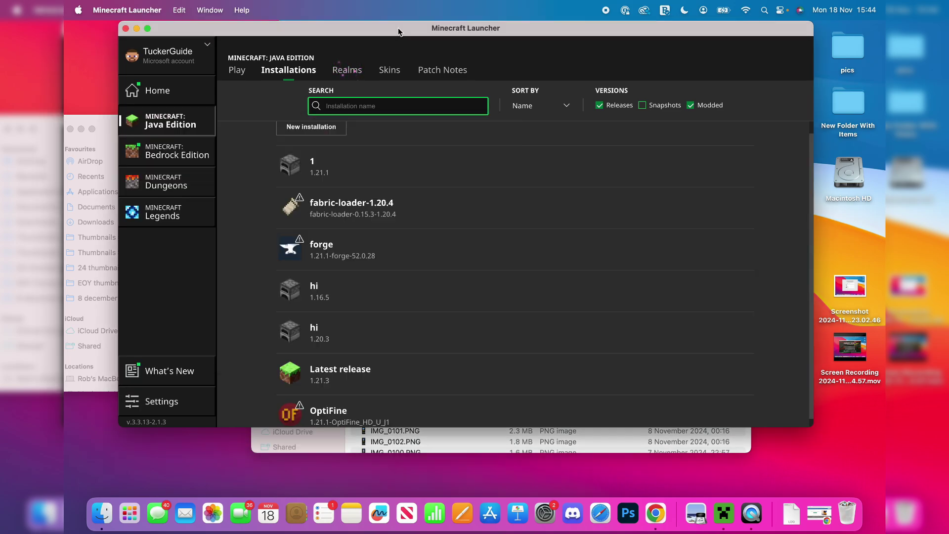
click(241, 72)
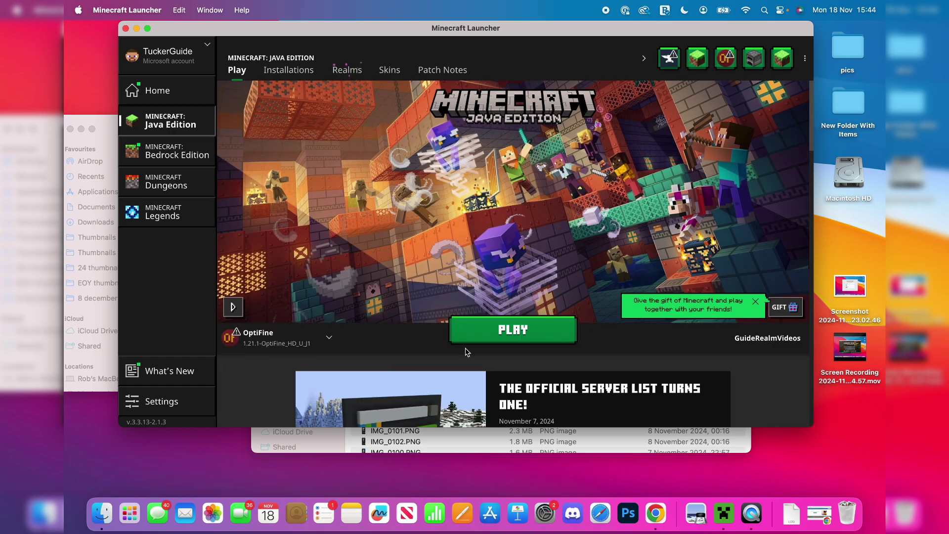
click(294, 339)
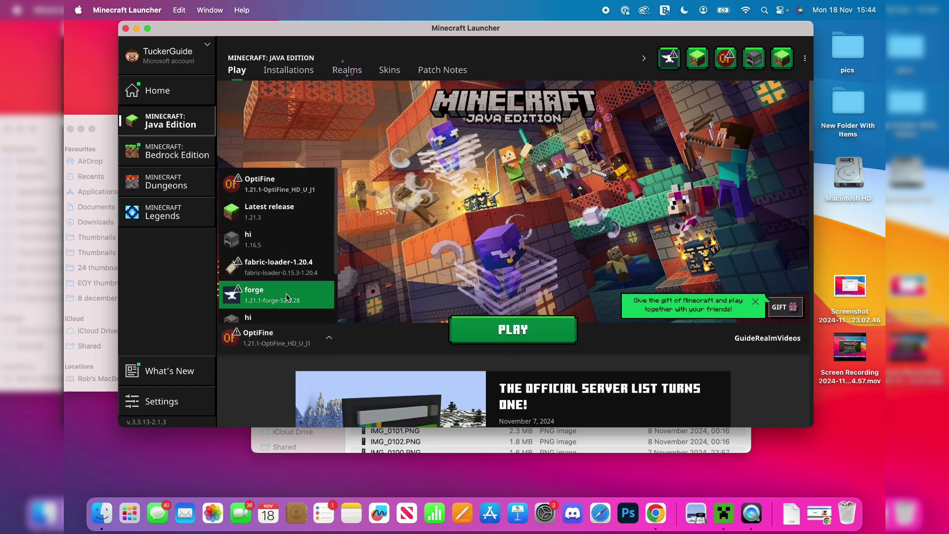
click(288, 297)
click(537, 331)
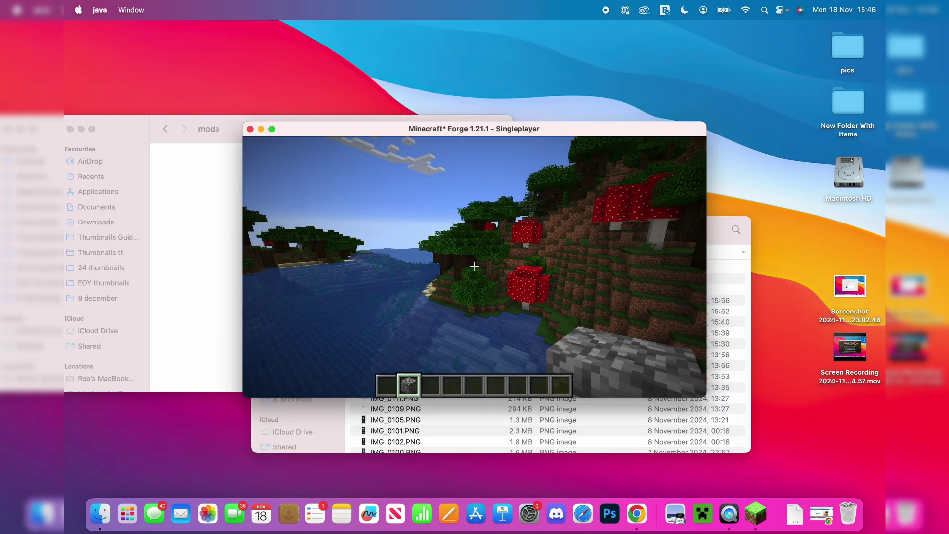
Open the inventory in the singleplayer world, page forward through the mod's item list, and close it.
key(e)
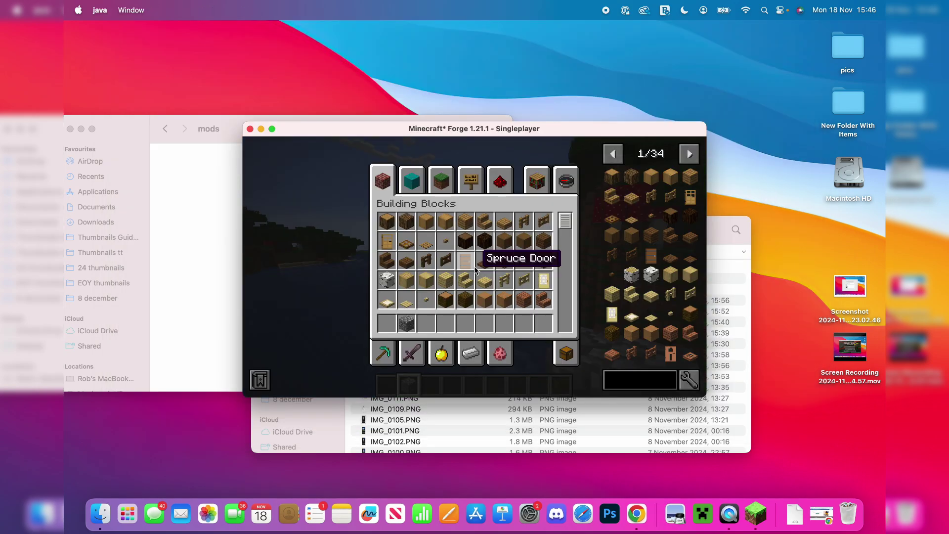
click(689, 151)
click(689, 151)
key(e)
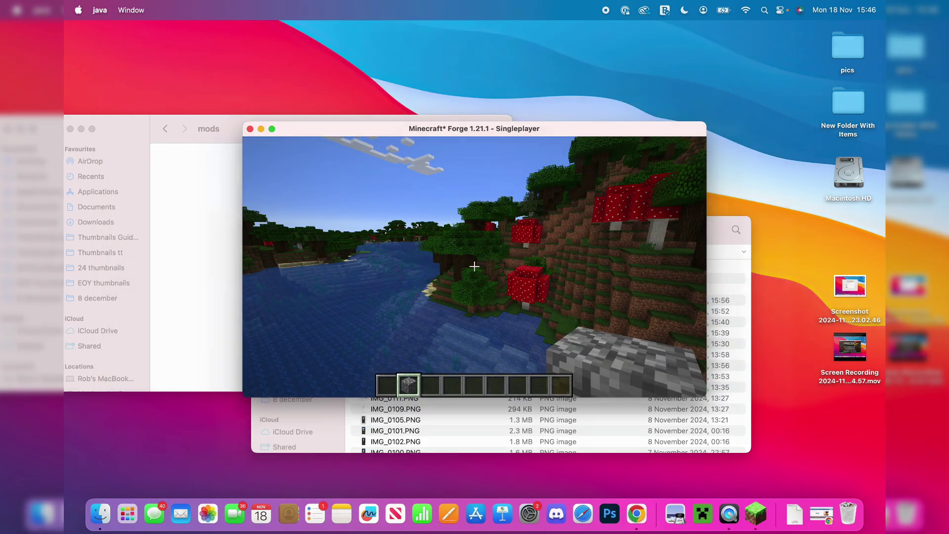